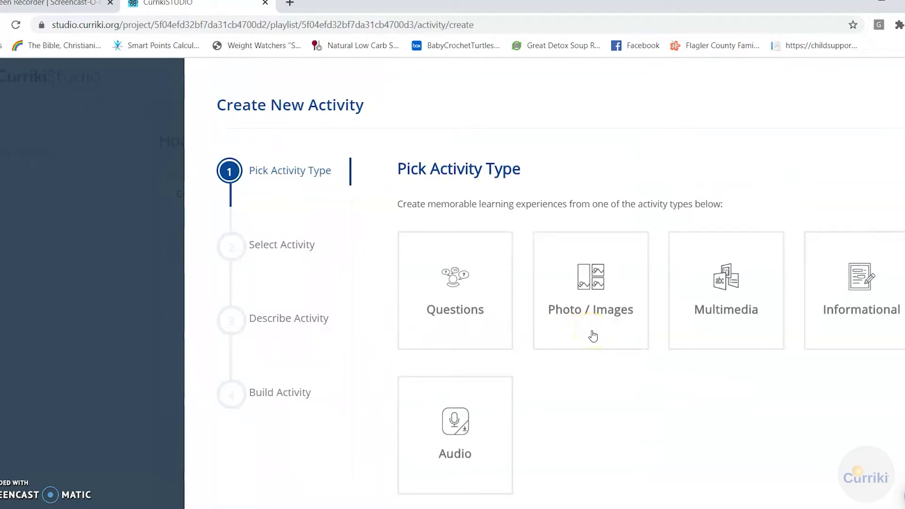
# Create a Photo / Images activity of the Agamotto type and give it the title "Agamotto"
pyautogui.click(593, 336)
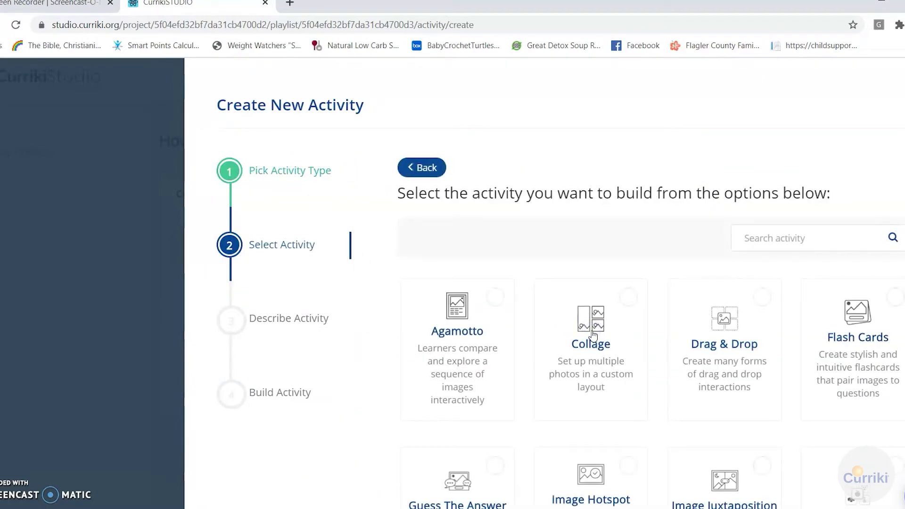
pyautogui.click(479, 341)
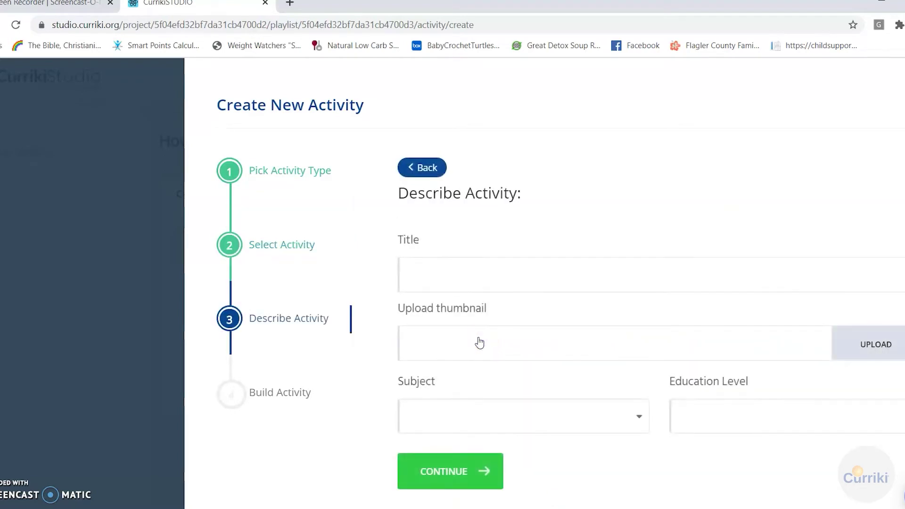
pyautogui.click(465, 278)
pyautogui.click(464, 275)
pyautogui.write('Agamotto')
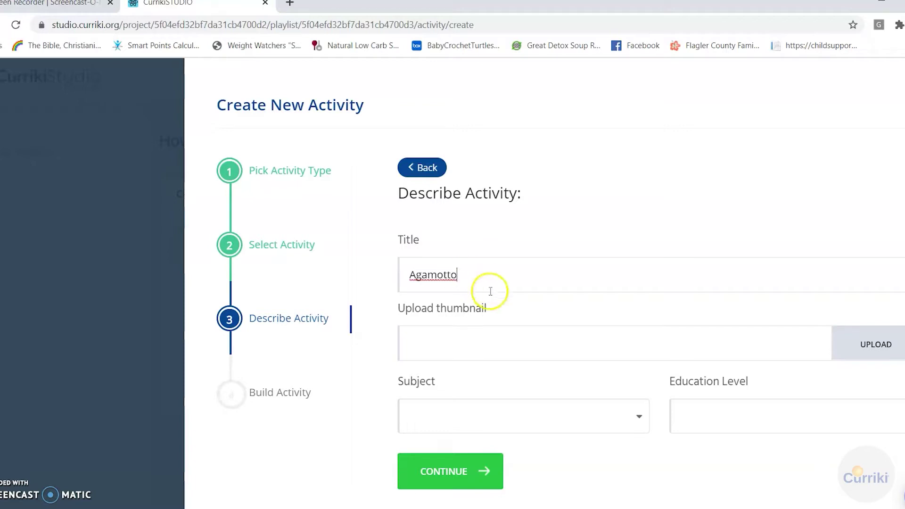
# Upload the "Agamotto Thumbnail" image from the Project pics folder as the activity's thumbnail
pyautogui.click(848, 352)
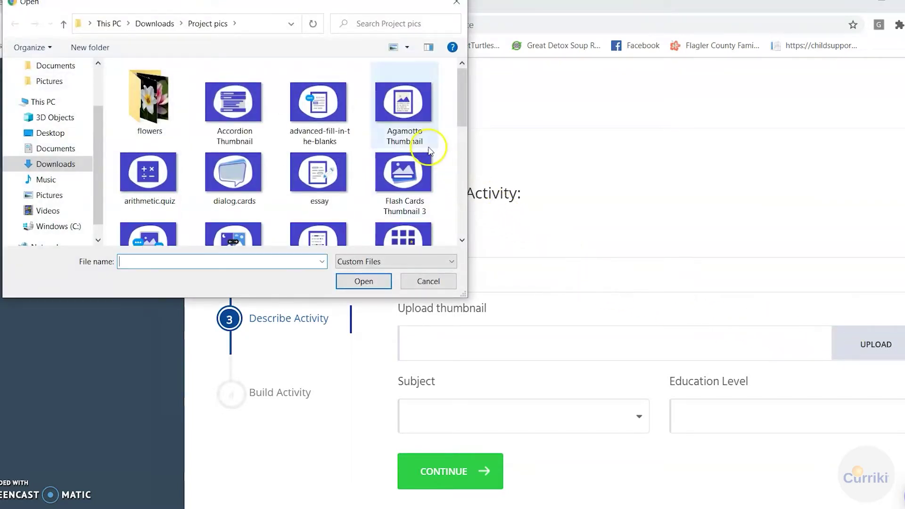
pyautogui.click(425, 119)
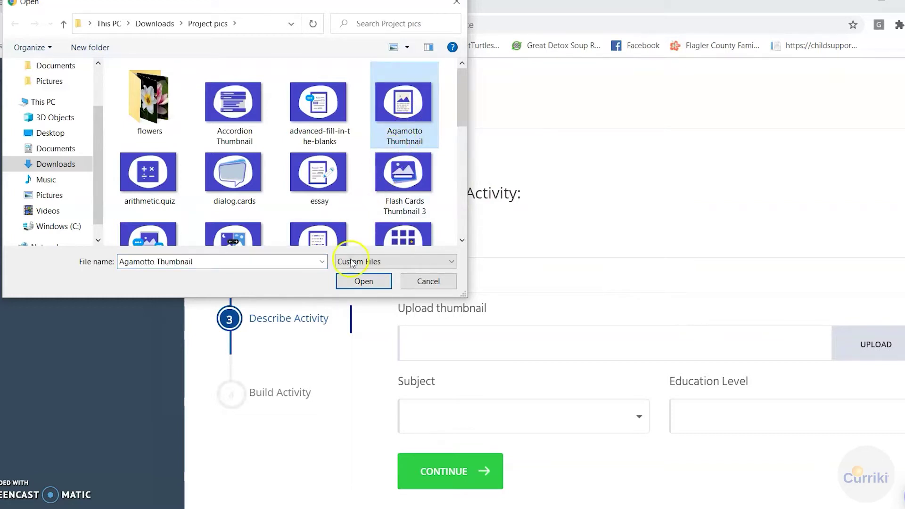
pyautogui.click(351, 284)
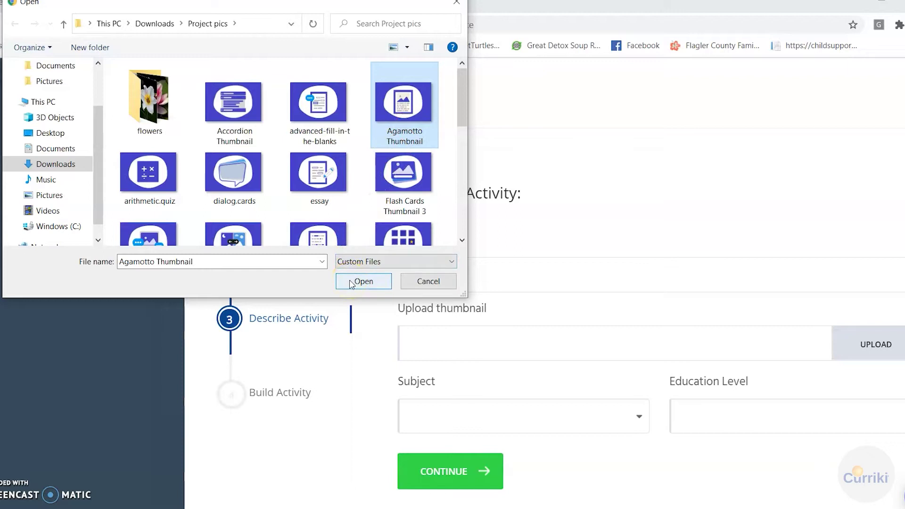
pyautogui.click(351, 281)
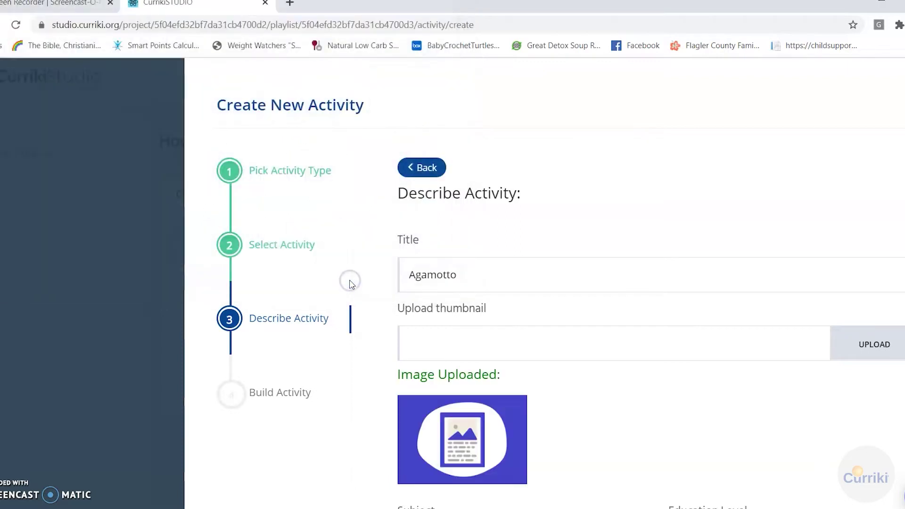
# Set the activity's subject to Science and its education level to Grades 6-8 (Ages 11-13)
pyautogui.scroll(-3, 703, 447)
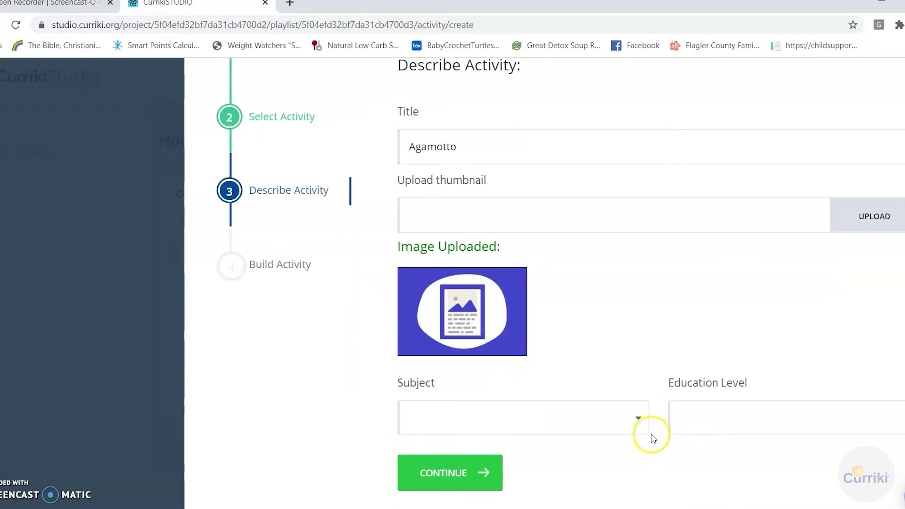
pyautogui.click(637, 420)
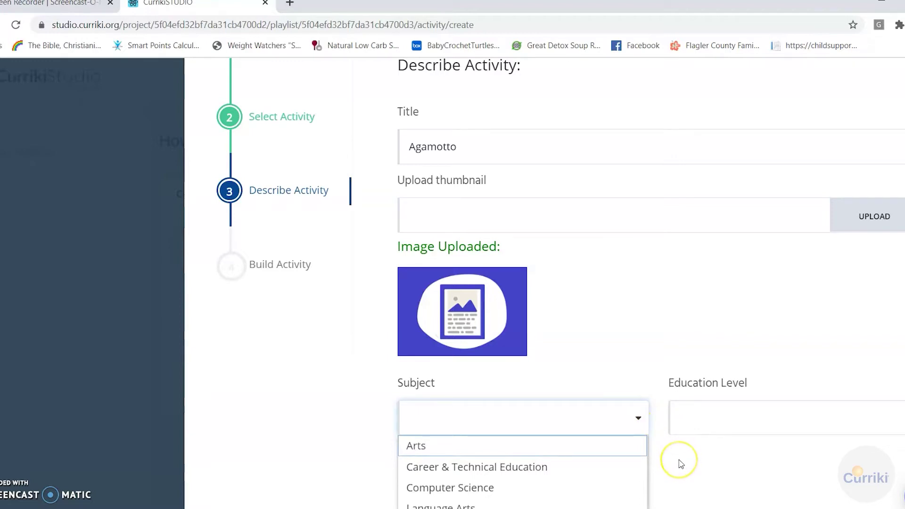
pyautogui.scroll(-1, 680, 464)
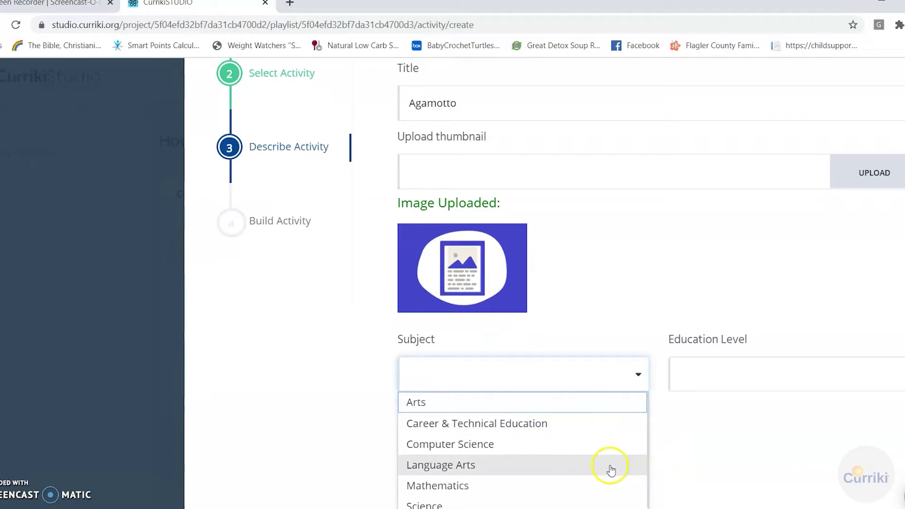
pyautogui.click(614, 504)
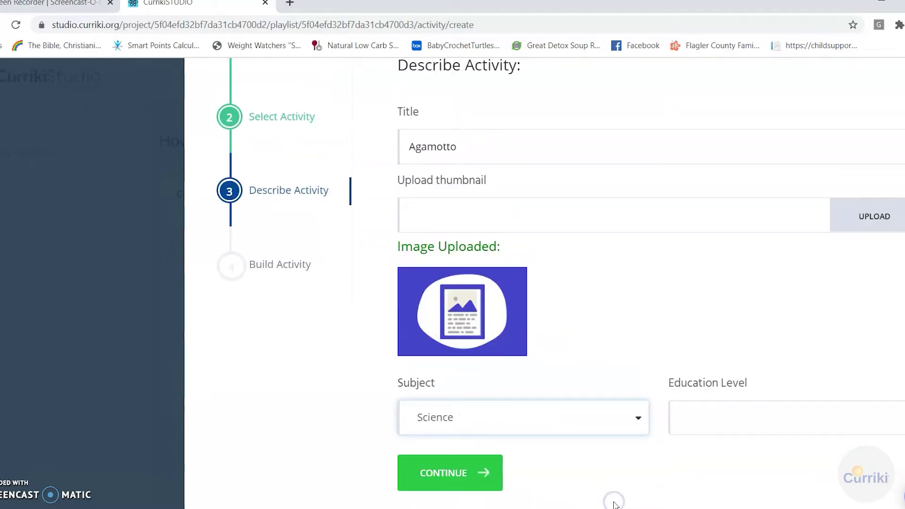
pyautogui.click(899, 430)
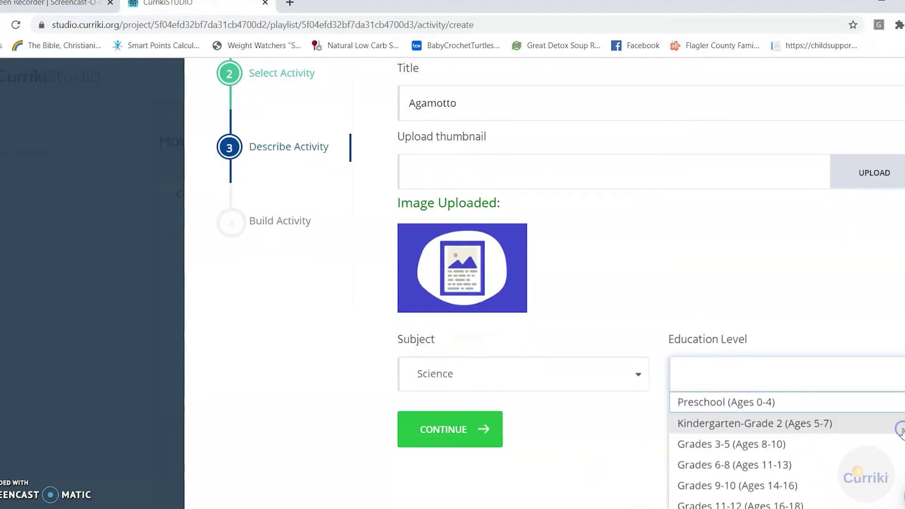
pyautogui.click(864, 463)
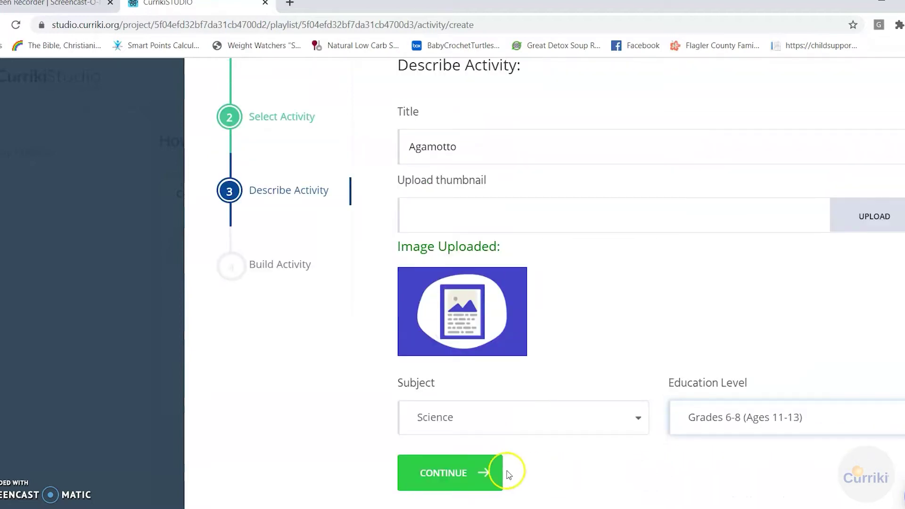
# Continue to the Build Activity stage and enter "Agamotto" as the content title
pyautogui.click(414, 473)
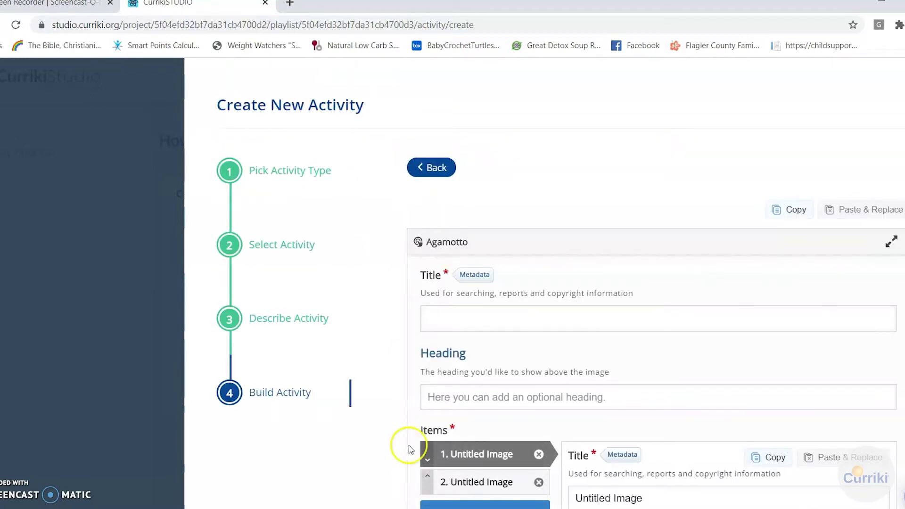
pyautogui.click(473, 316)
pyautogui.write('Agamotto')
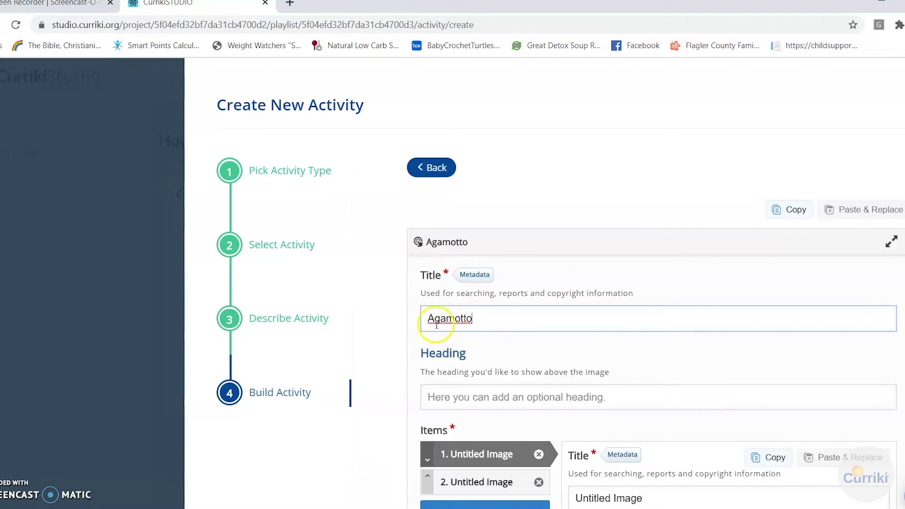
# Add the "pink lotus" picture from the flowers folder as the first item's image
pyautogui.scroll(-4, 382, 334)
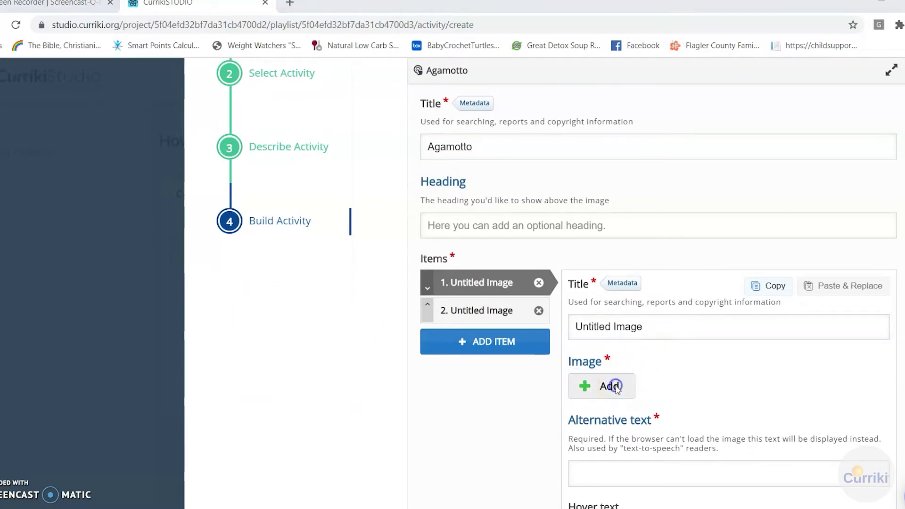
pyautogui.click(613, 387)
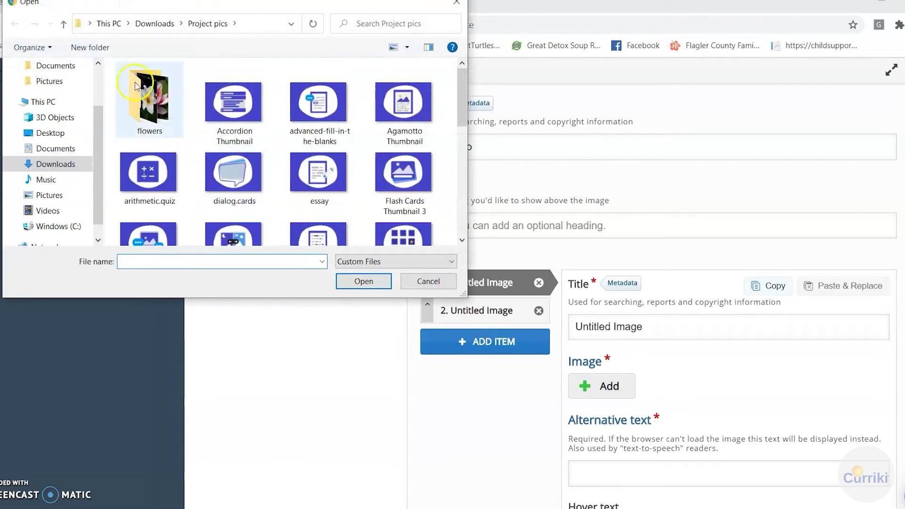
pyautogui.doubleClick(150, 94)
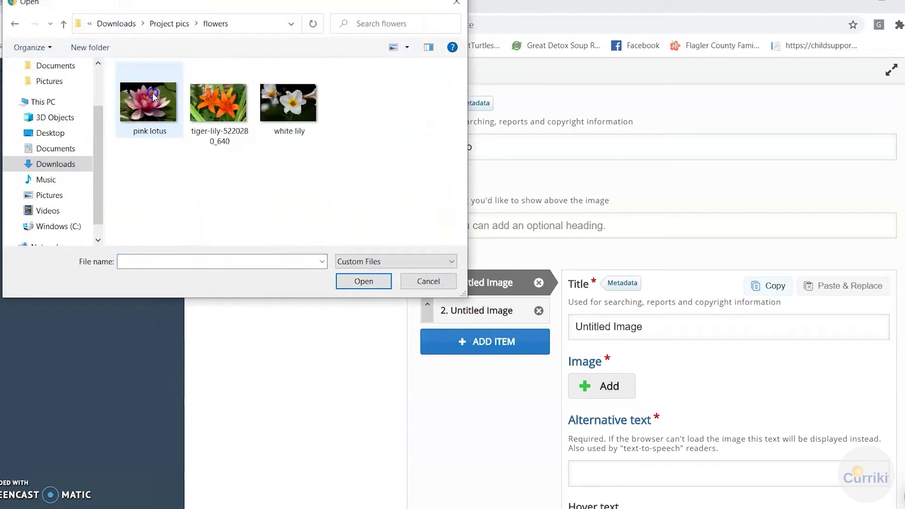
pyautogui.click(168, 118)
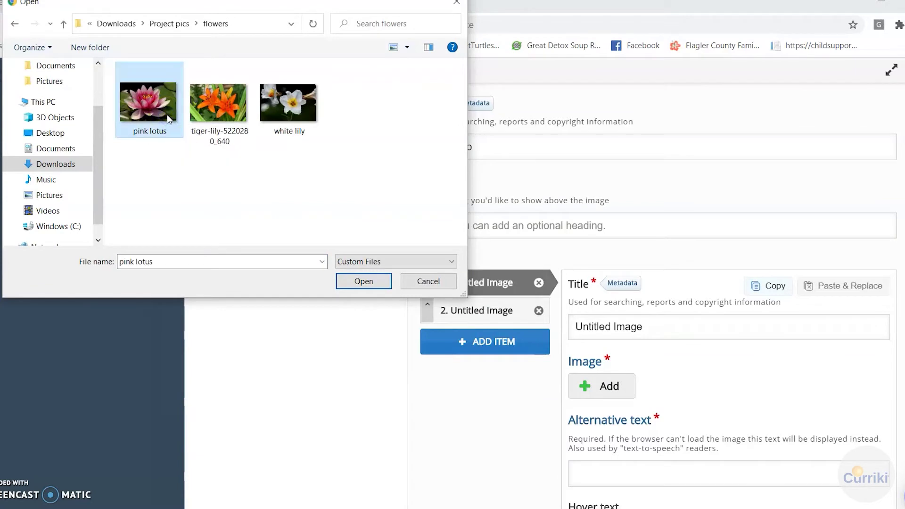
pyautogui.click(363, 281)
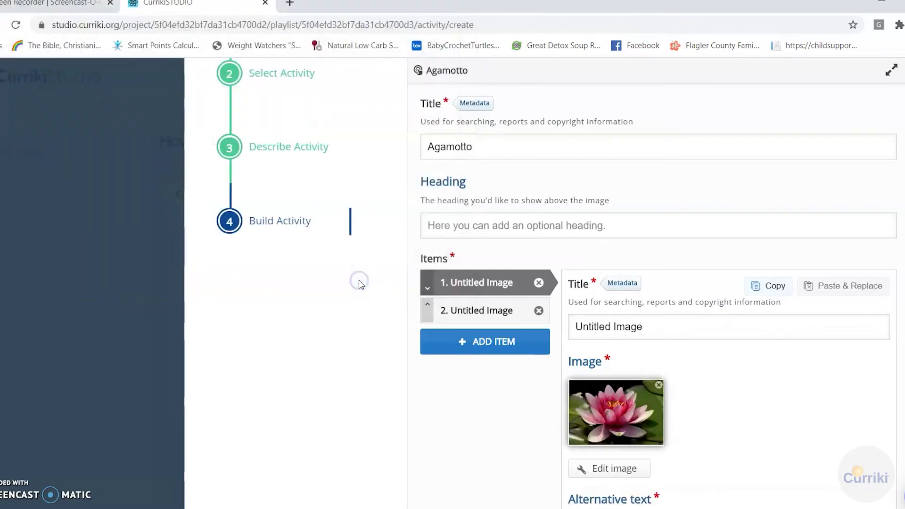
# Fill in the first item's alternative text as "pink lotus" and its description as "Pink Lotus"
pyautogui.scroll(-3, 777, 395)
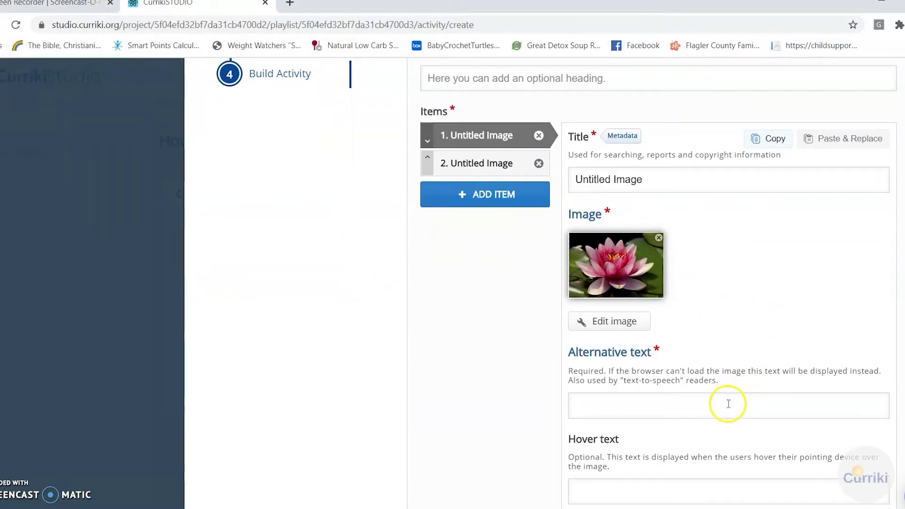
pyautogui.click(728, 404)
pyautogui.write('pi')
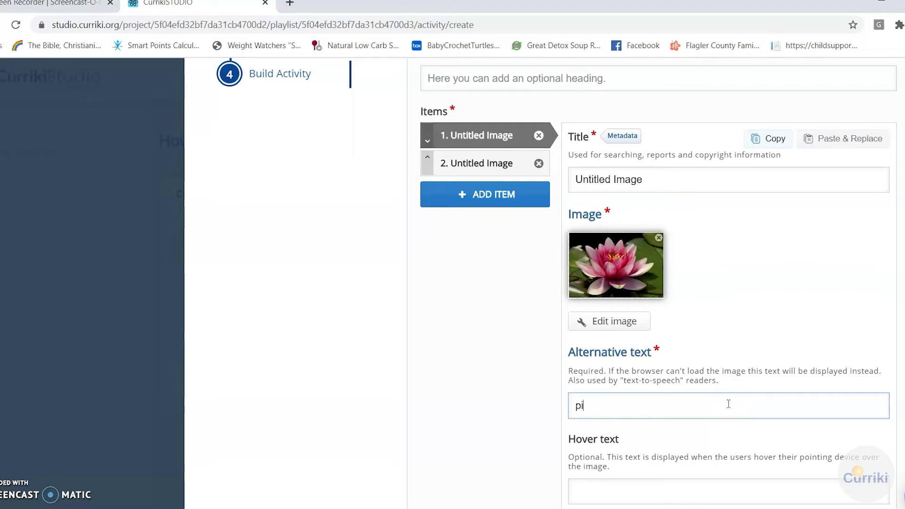
pyautogui.write('nk lotus')
pyautogui.scroll(-5, 466, 368)
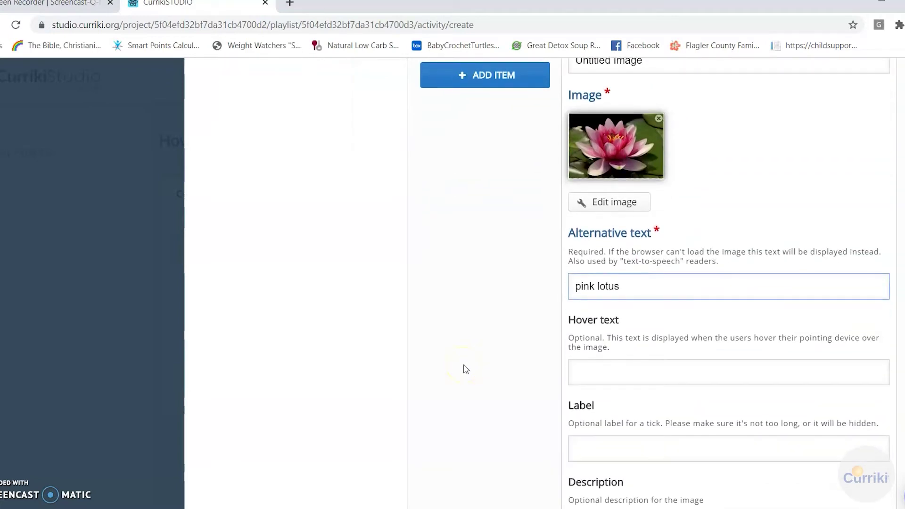
pyautogui.scroll(-1, 465, 369)
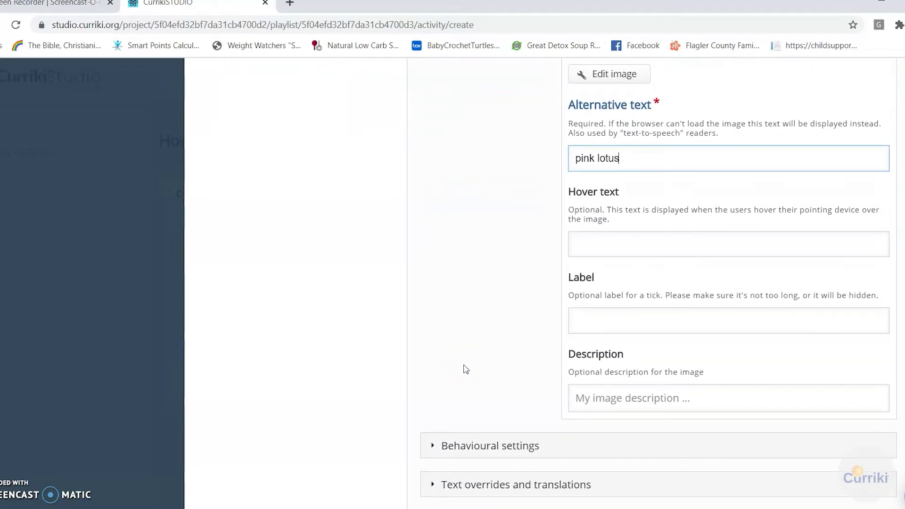
pyautogui.click(595, 398)
pyautogui.write('Pink Lotus')
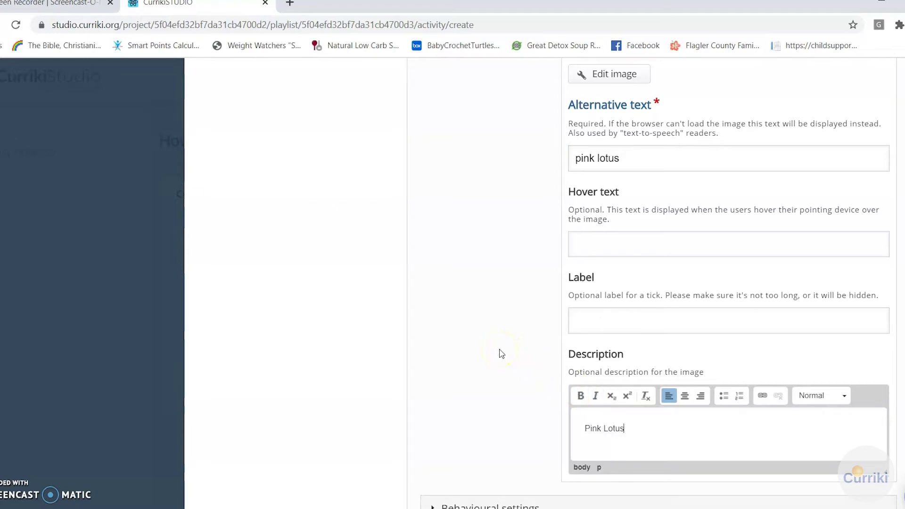
# Open the second item and add the "tiger-lily-5220280_640" picture from the flowers folder as its image
pyautogui.scroll(3, 501, 353)
pyautogui.scroll(2, 501, 353)
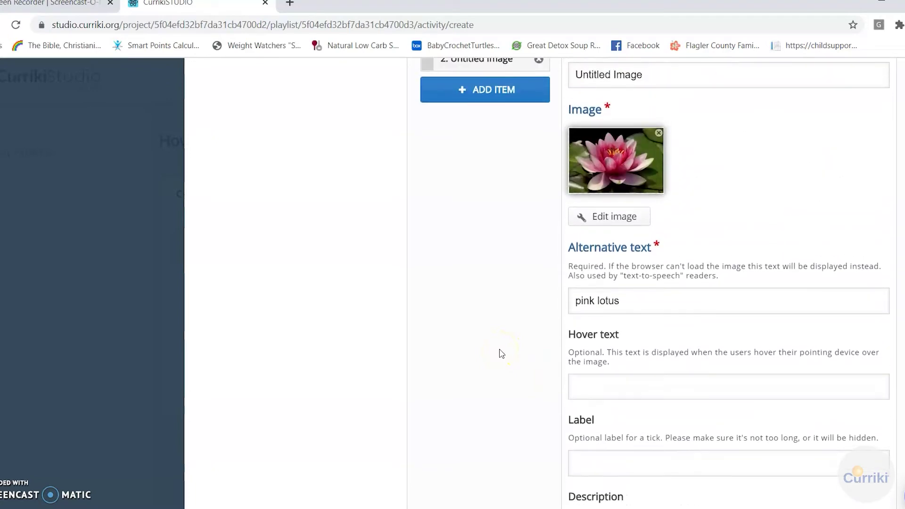
pyautogui.scroll(2, 502, 353)
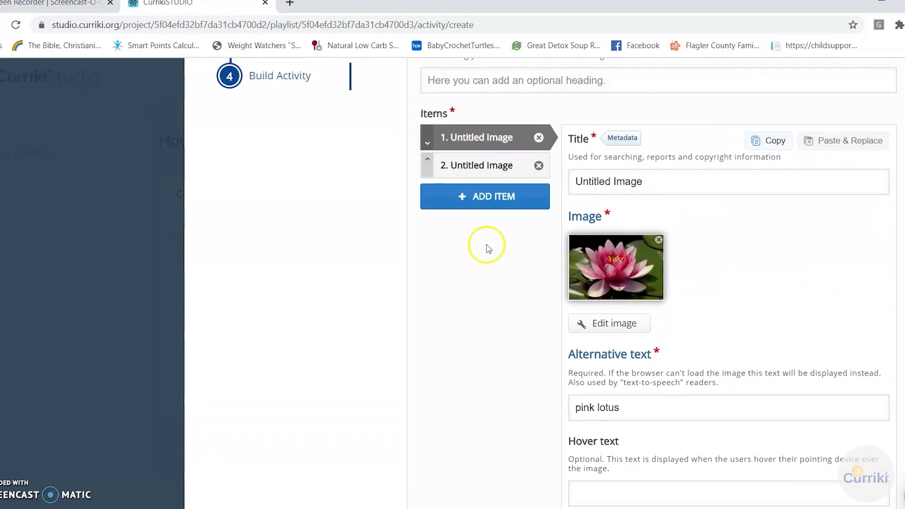
pyautogui.click(519, 173)
pyautogui.click(524, 247)
pyautogui.click(625, 250)
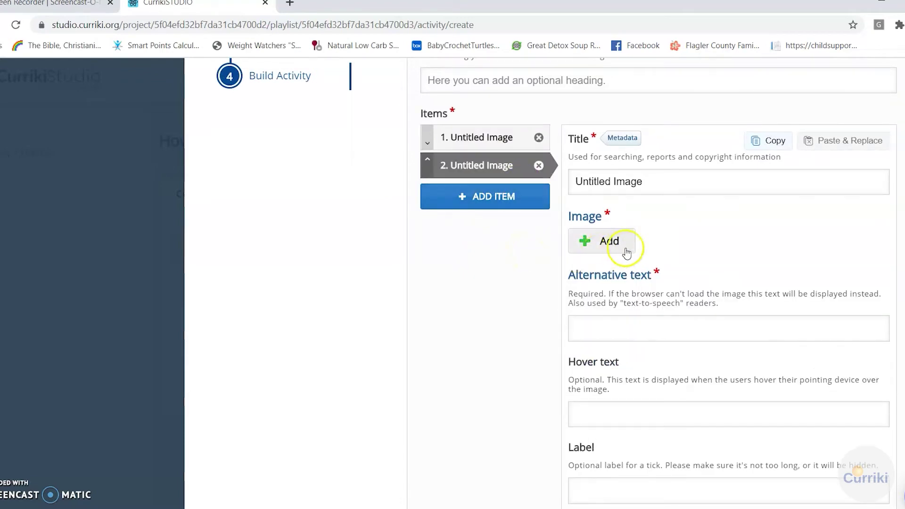
pyautogui.click(626, 250)
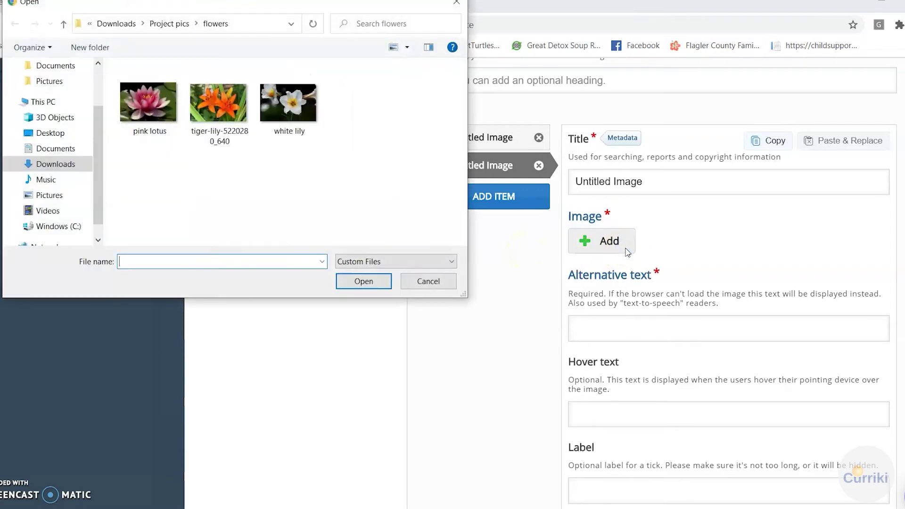
pyautogui.click(213, 111)
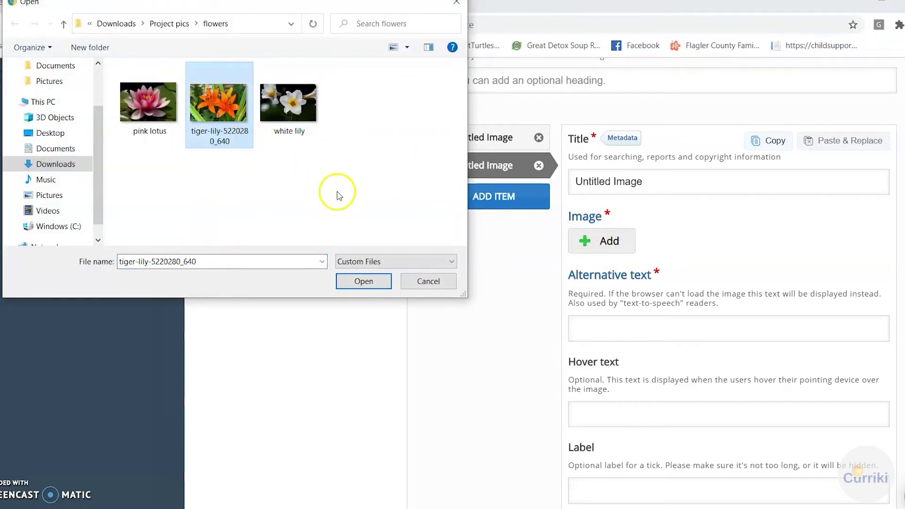
pyautogui.click(380, 285)
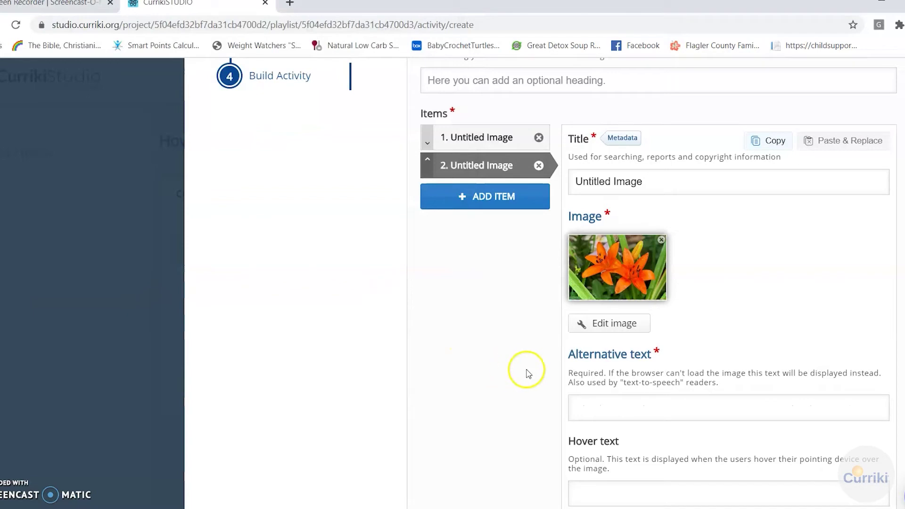
# Fill in the second item's alternative text as "tiger lily" and its description as "Tiger Lily"
pyautogui.click(629, 409)
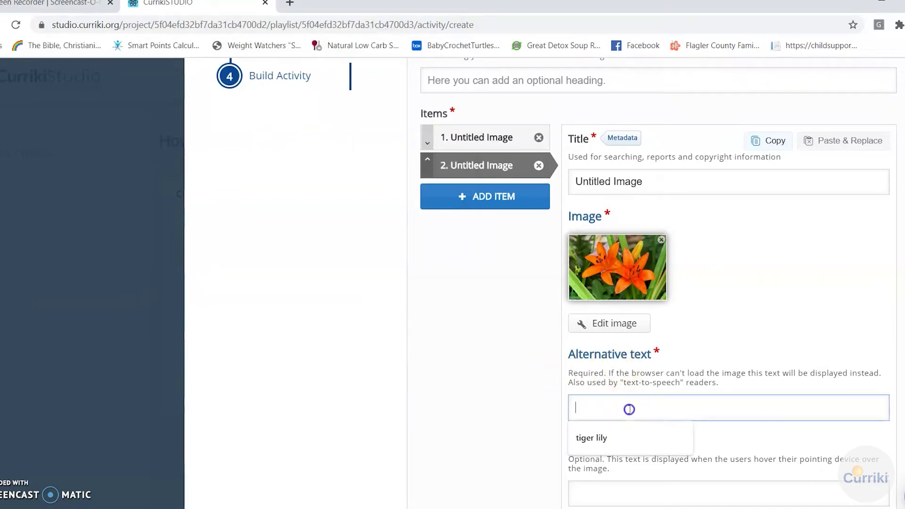
pyautogui.click(627, 438)
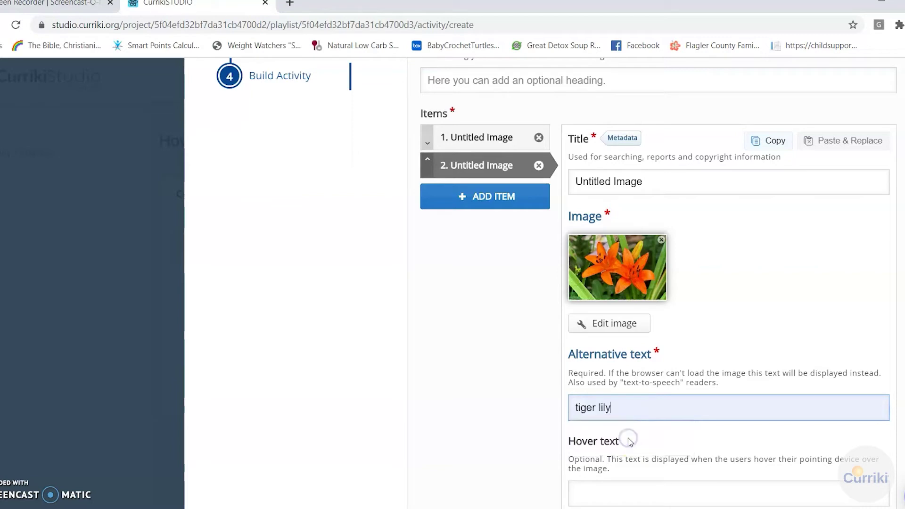
pyautogui.scroll(-1, 520, 435)
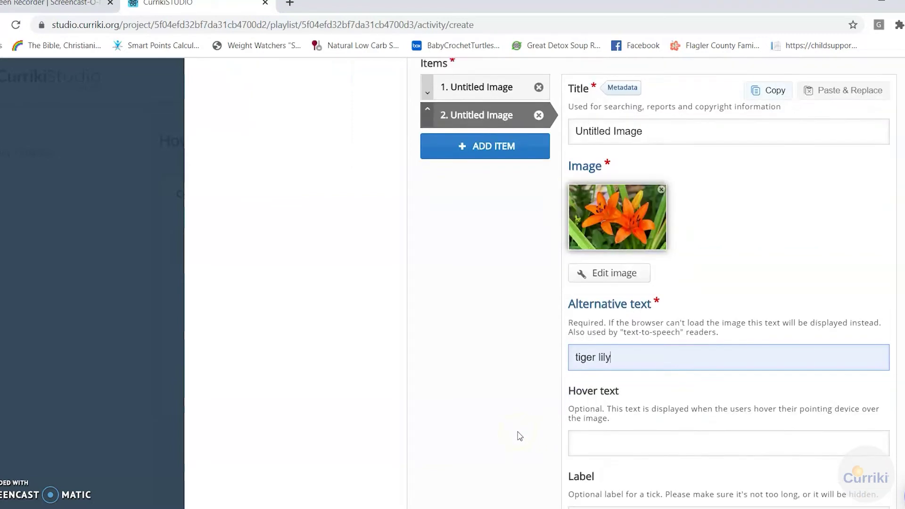
pyautogui.scroll(-4, 520, 435)
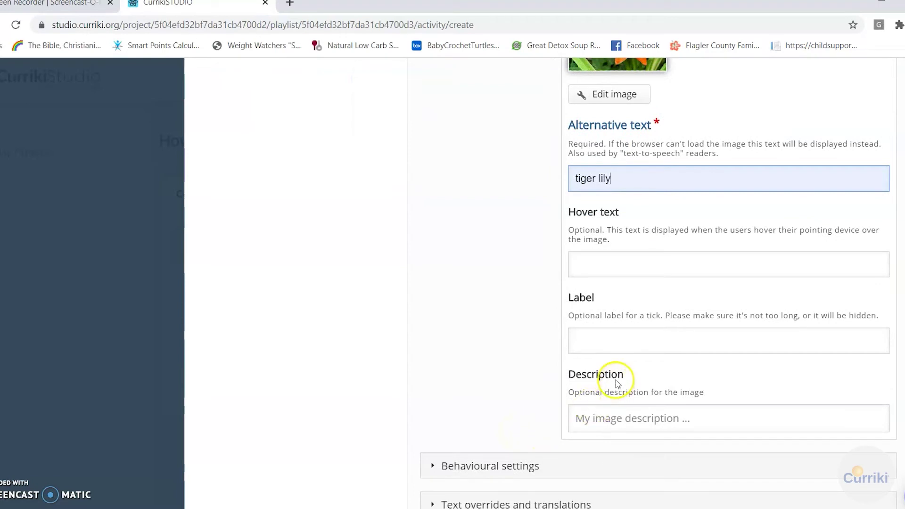
pyautogui.click(607, 418)
pyautogui.write('Tiger Lily')
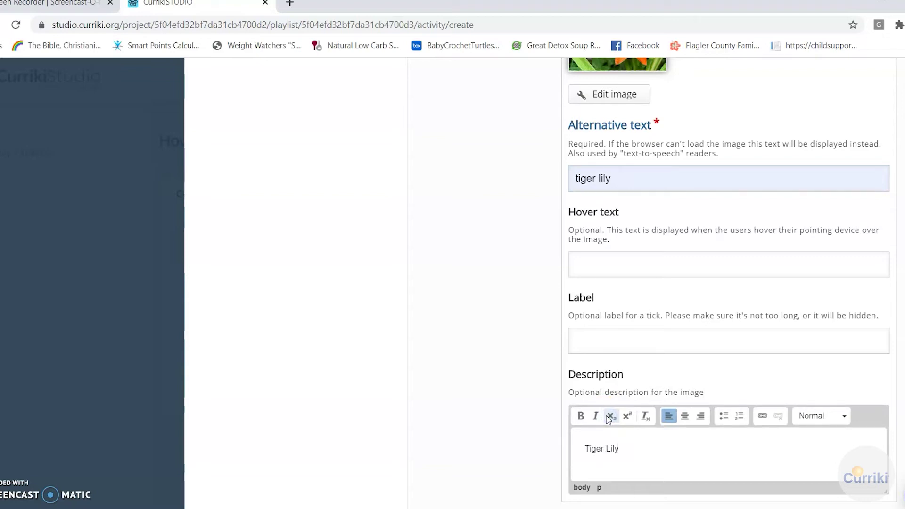
# Add a third item and use the "white lily" picture from the flowers folder as its image
pyautogui.scroll(3, 429, 329)
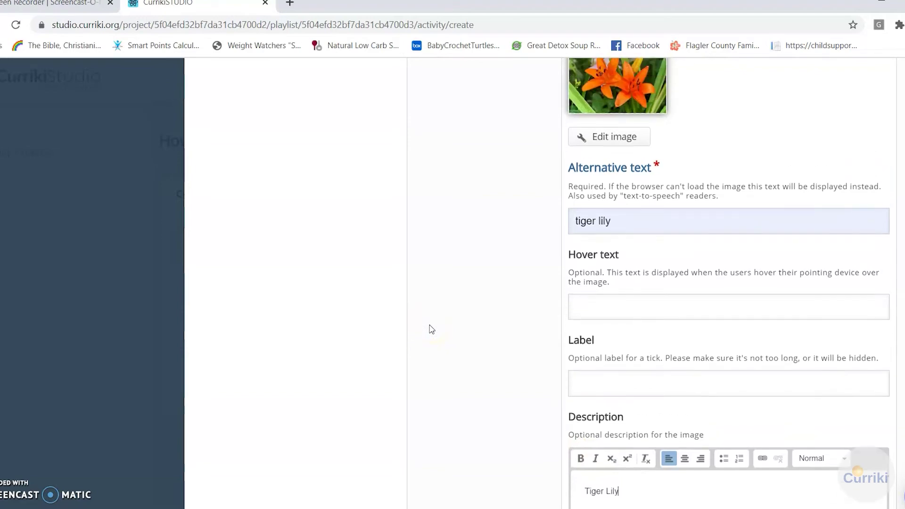
pyautogui.scroll(3, 429, 329)
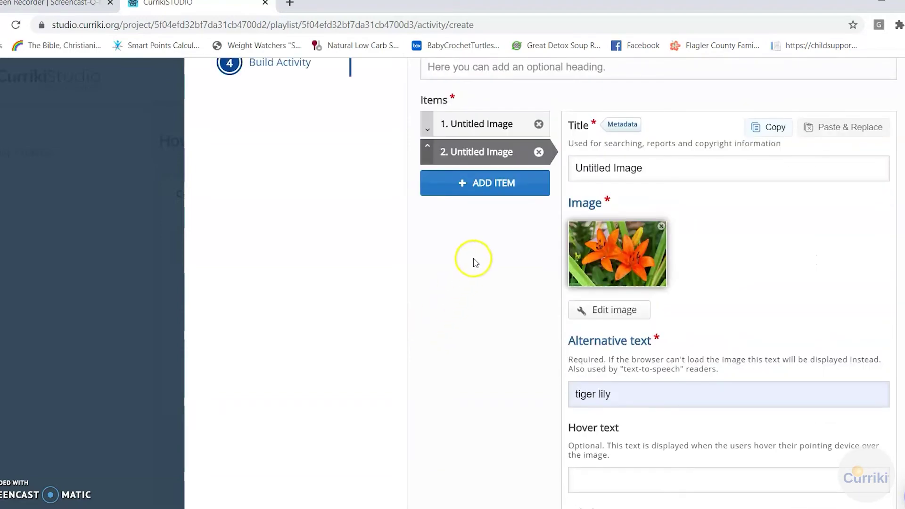
pyautogui.click(494, 197)
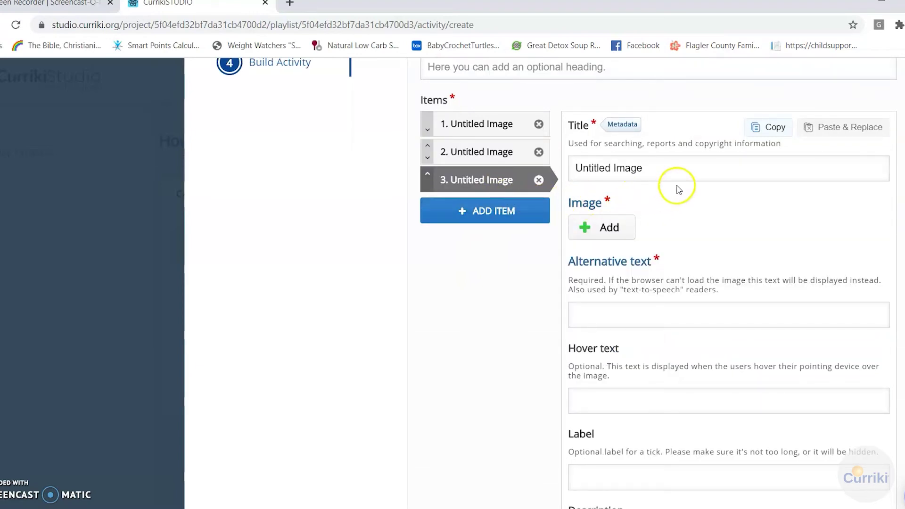
pyautogui.click(625, 236)
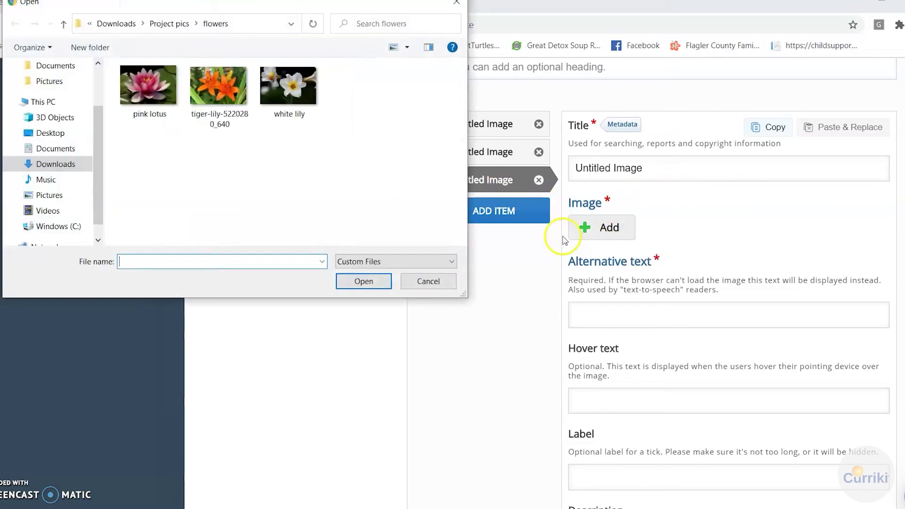
pyautogui.click(309, 92)
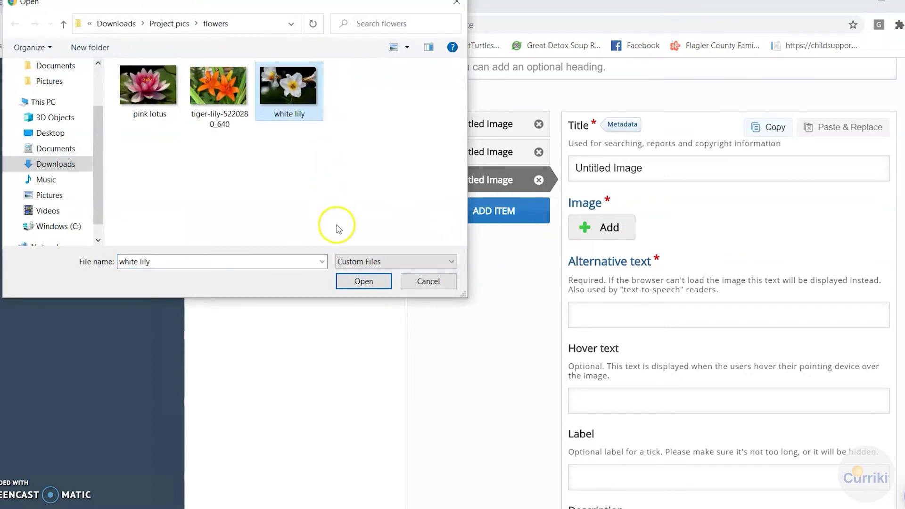
pyautogui.click(344, 285)
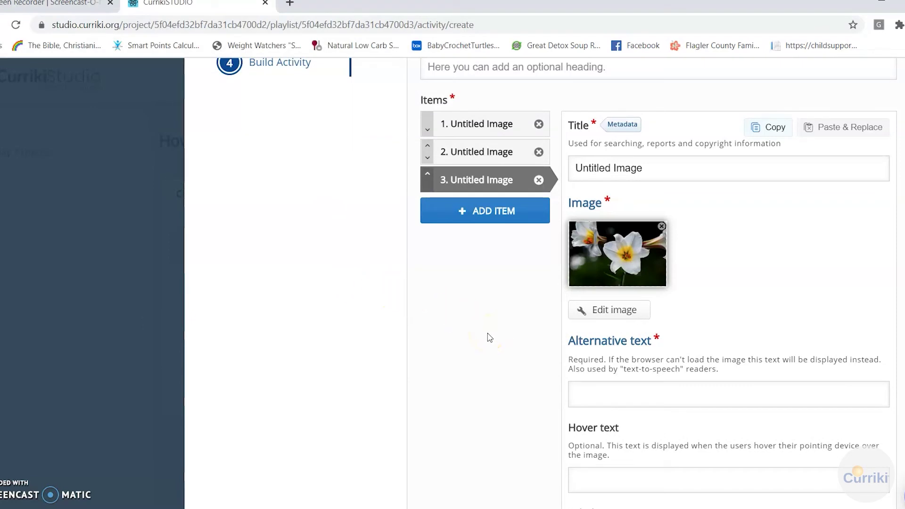
# Fill in the third item's alternative text as "white lily" and its description as "White Lily", and finish the activity
pyautogui.click(596, 394)
pyautogui.write('w')
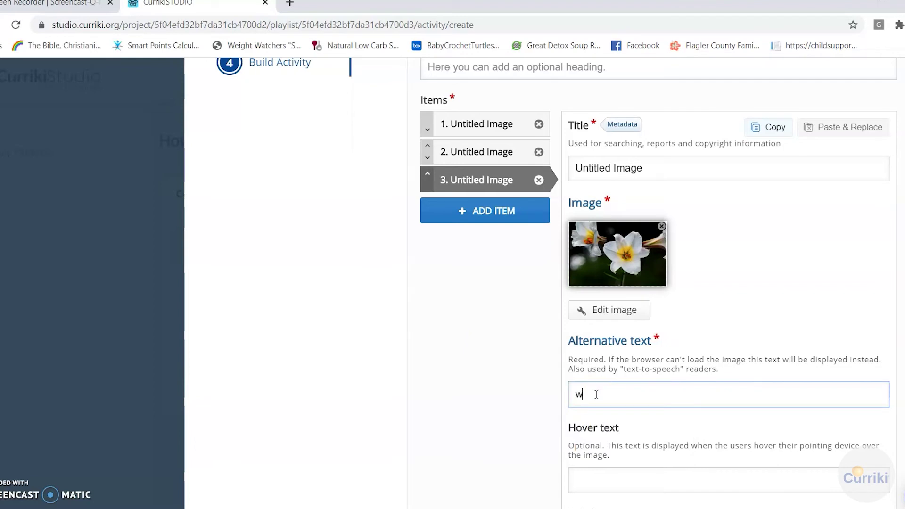
pyautogui.write('hite lily')
pyautogui.scroll(-4, 666, 394)
pyautogui.scroll(-1, 666, 397)
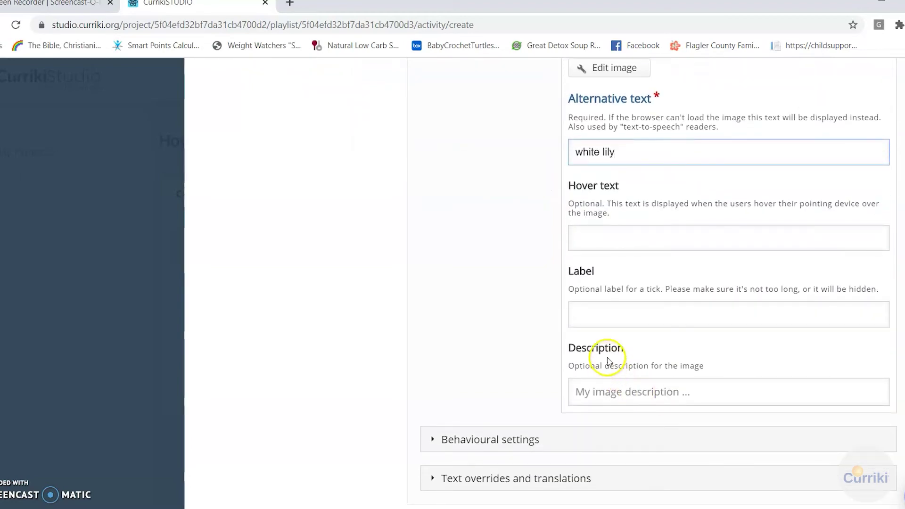
pyautogui.click(620, 393)
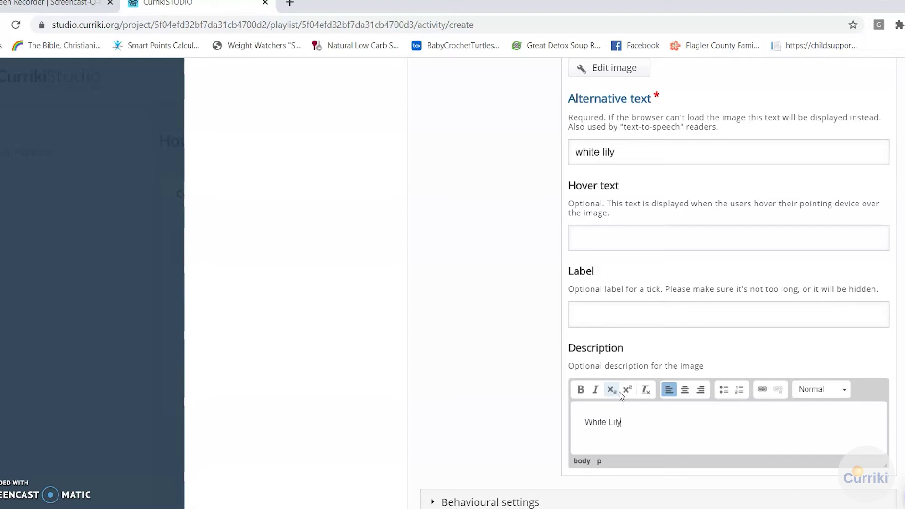
pyautogui.scroll(-4, 490, 405)
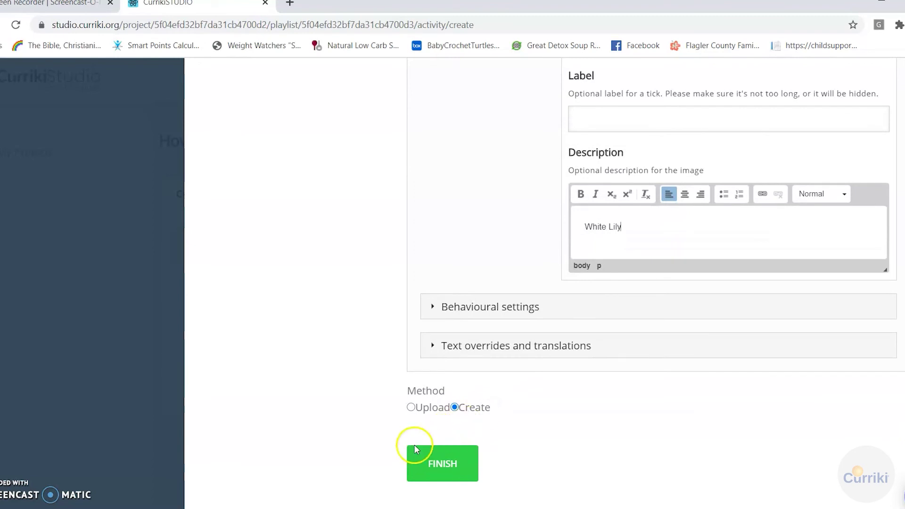
pyautogui.click(417, 473)
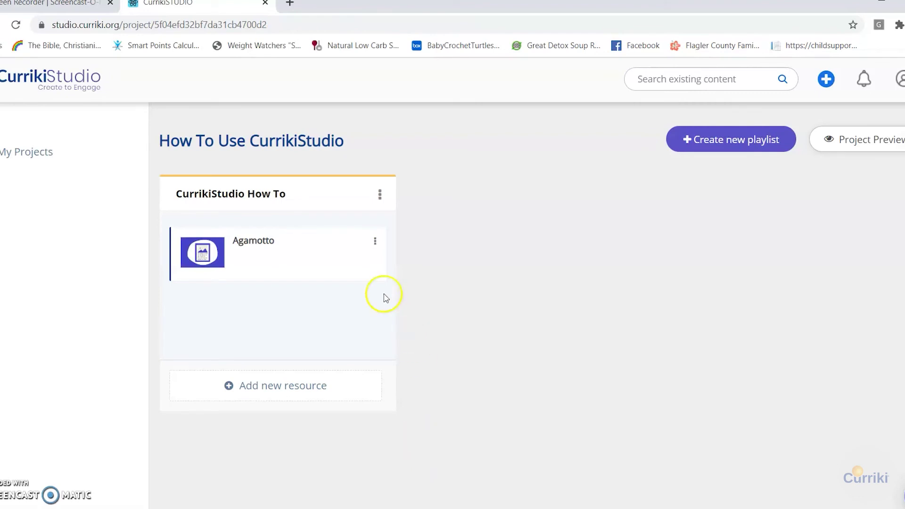
# Preview the Agamotto activity from the "CurrikiStudio How To" playlist and try out its image slider
pyautogui.click(376, 245)
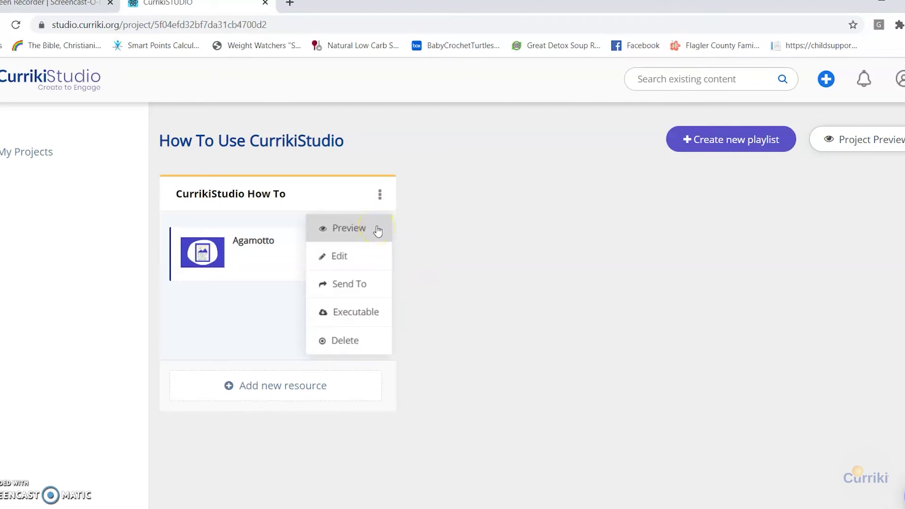
pyautogui.click(377, 231)
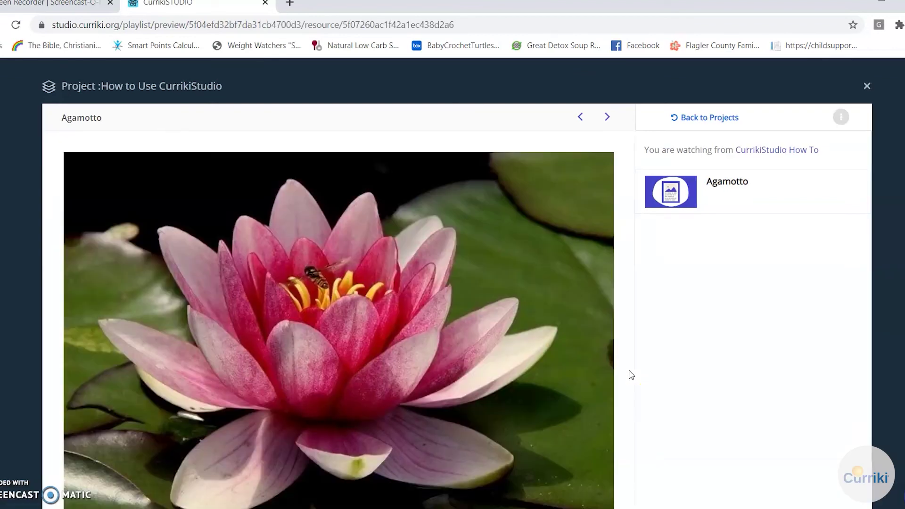
pyautogui.scroll(-1, 671, 390)
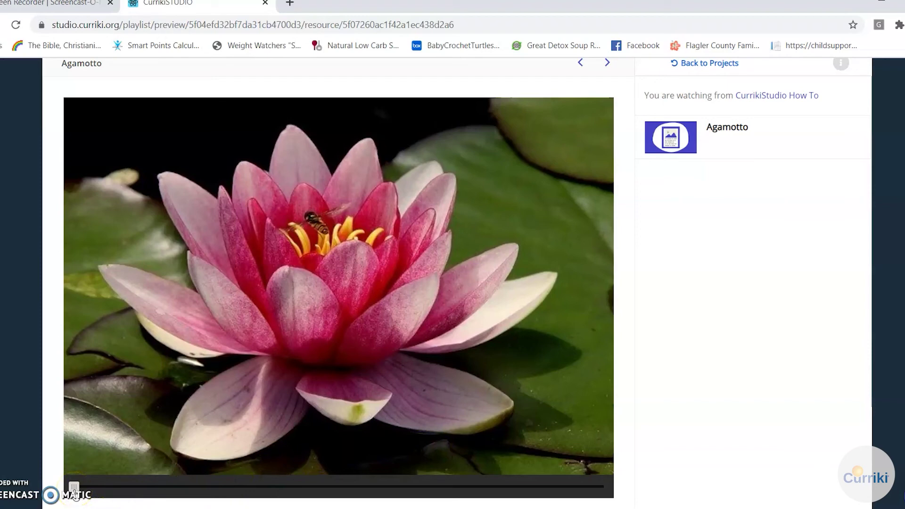
pyautogui.moveTo(75, 490)
pyautogui.mouseDown()
pyautogui.moveTo(600, 487)
pyautogui.moveTo(302, 495)
pyautogui.moveTo(126, 476)
pyautogui.moveTo(71, 484)
pyautogui.mouseUp()
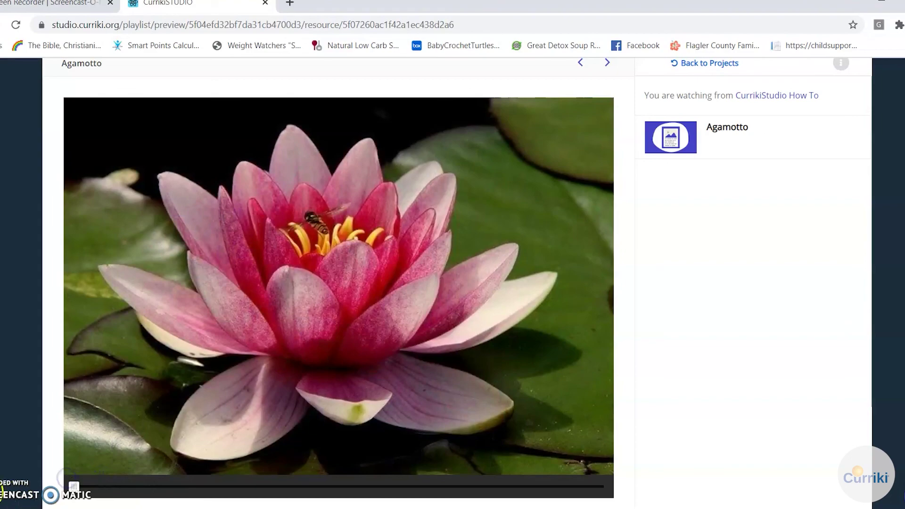